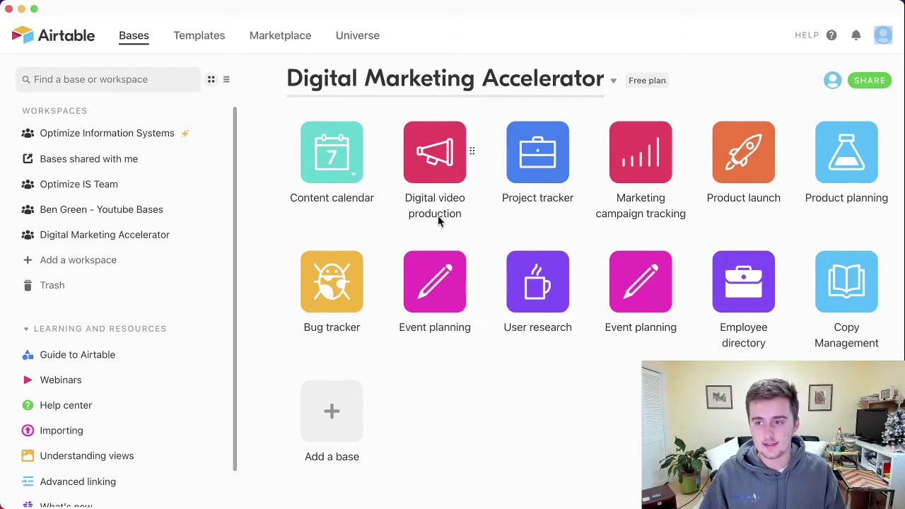
# Give the Content calendar base a yellow colour and a beer-mug icon.
pyautogui.moveTo(456, 265)
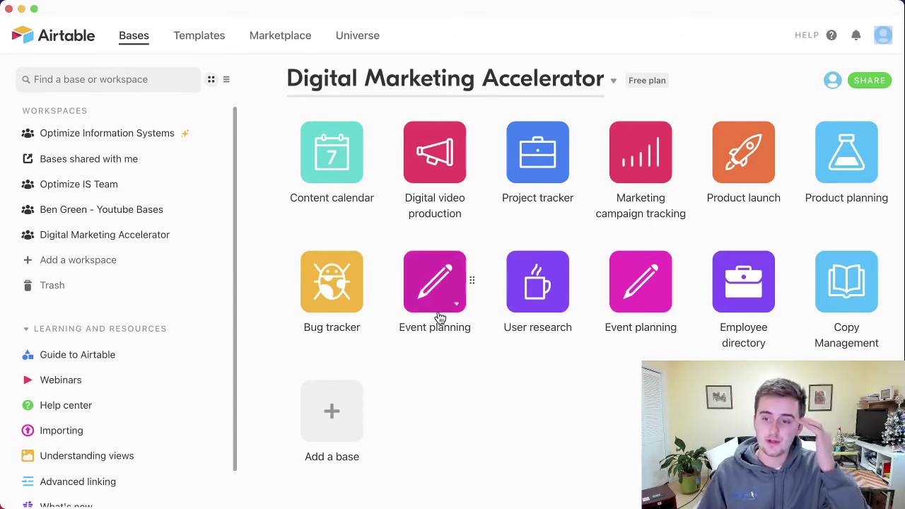
pyautogui.scroll(-1, 440, 318)
pyautogui.scroll(-5, 440, 318)
pyautogui.scroll(6, 440, 318)
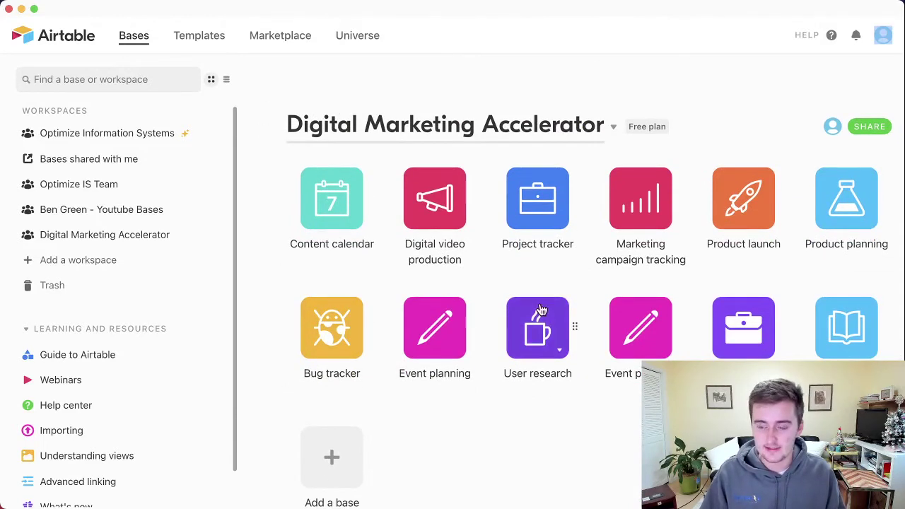
pyautogui.click(354, 223)
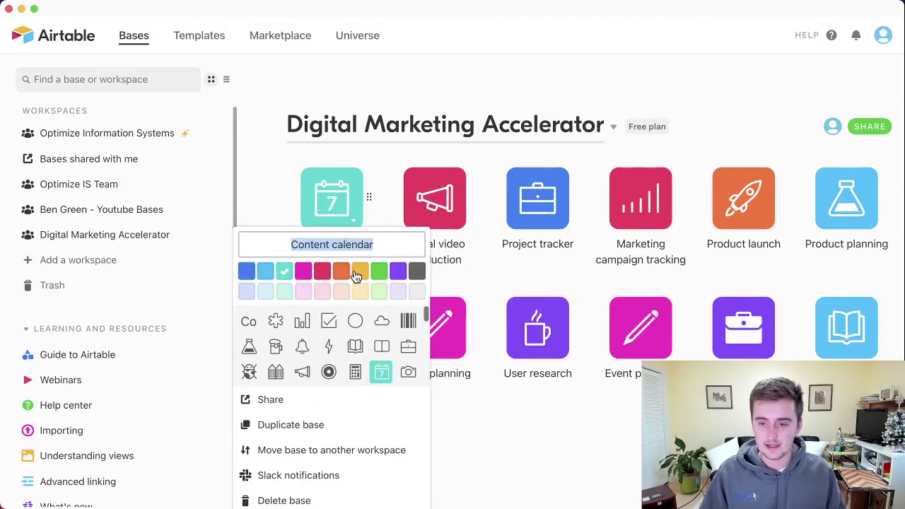
pyautogui.click(360, 276)
pyautogui.click(273, 347)
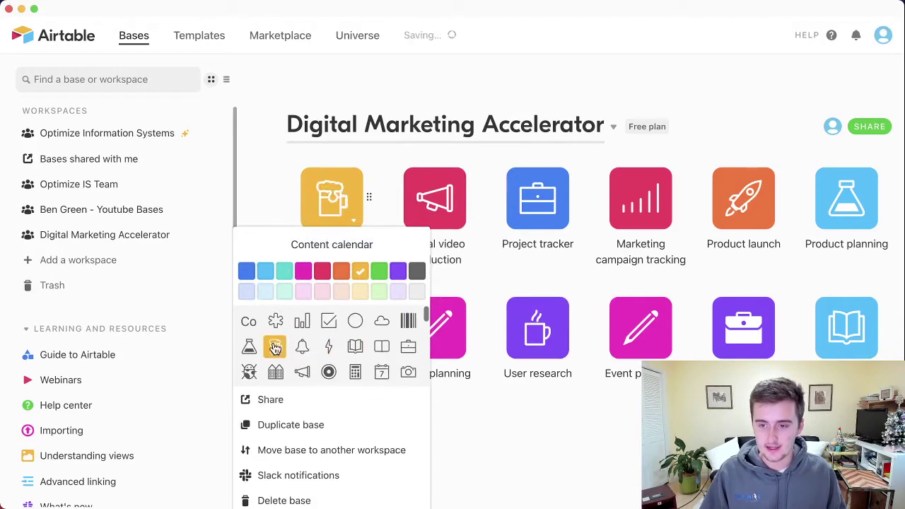
pyautogui.click(256, 155)
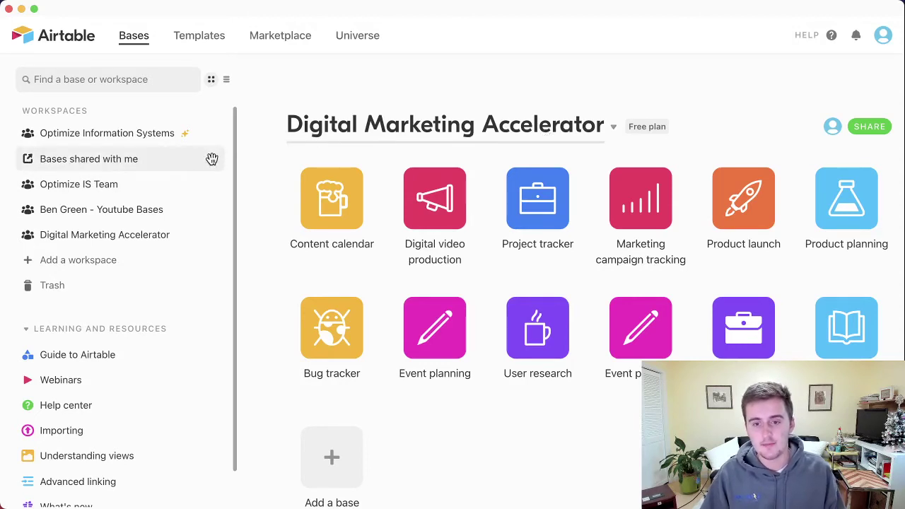
# Drag 'Bases shared with me' below 'Digital Marketing Accelerator' in the sidebar list.
pyautogui.moveTo(213, 158); pyautogui.dragTo(204, 234)
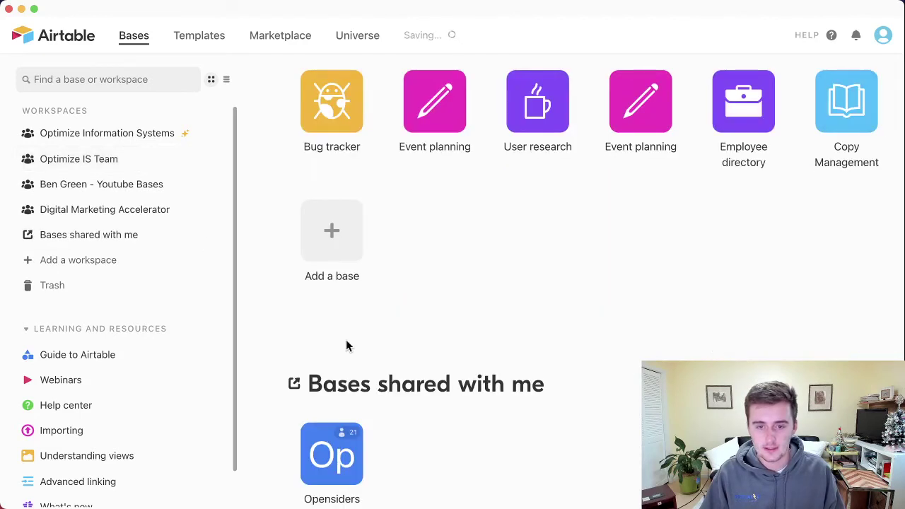
pyautogui.scroll(-3, 346, 340)
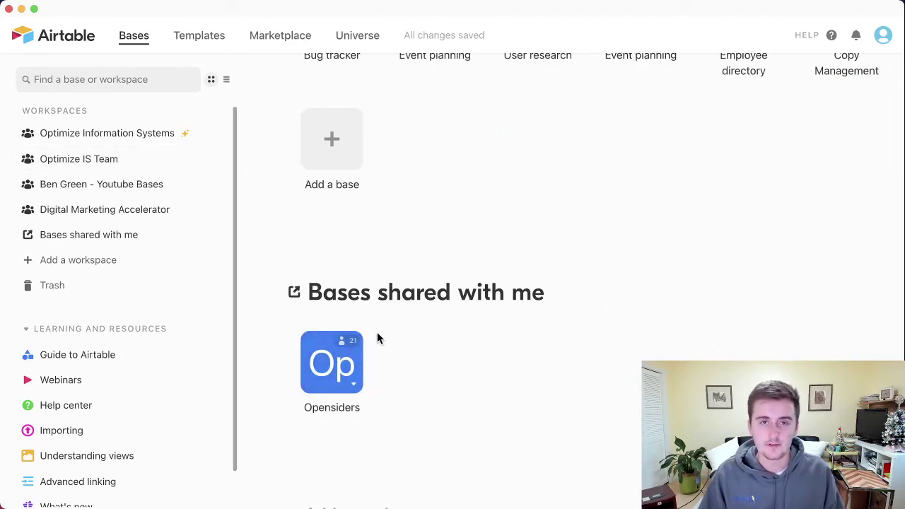
pyautogui.scroll(1, 364, 294)
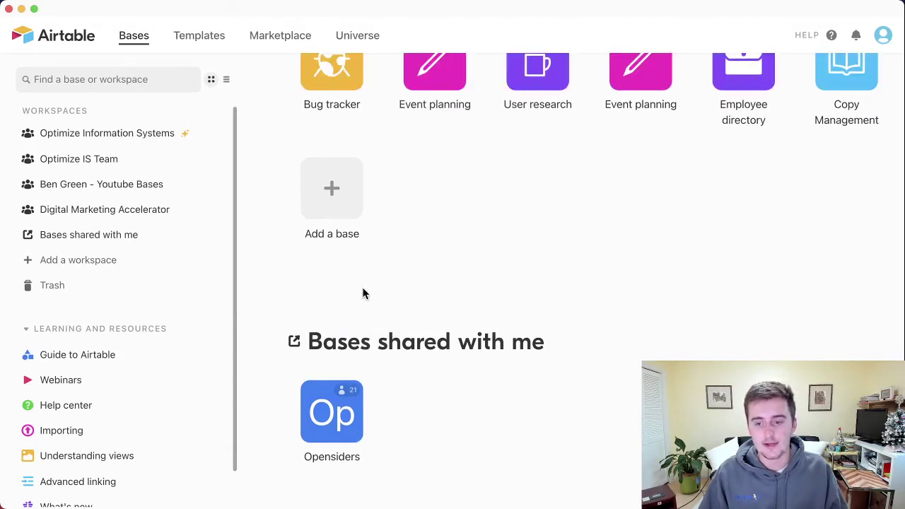
pyautogui.scroll(4, 381, 274)
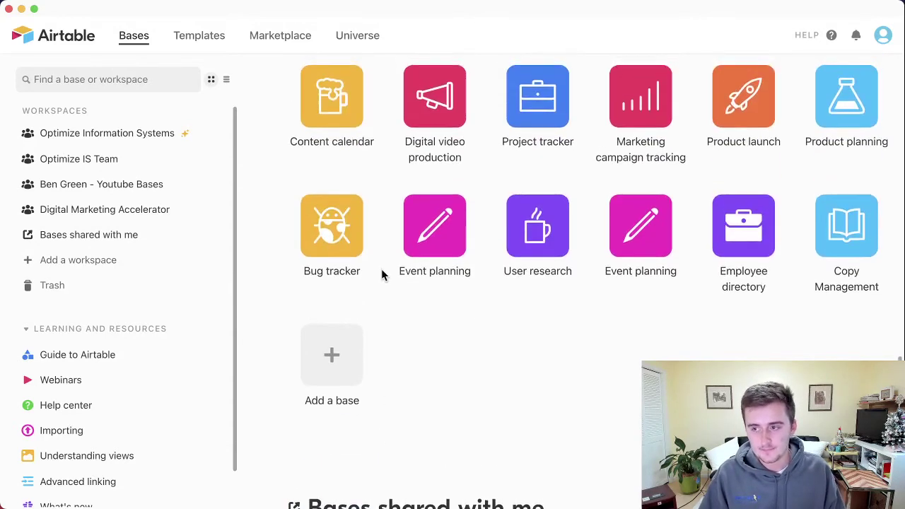
pyautogui.scroll(2, 382, 274)
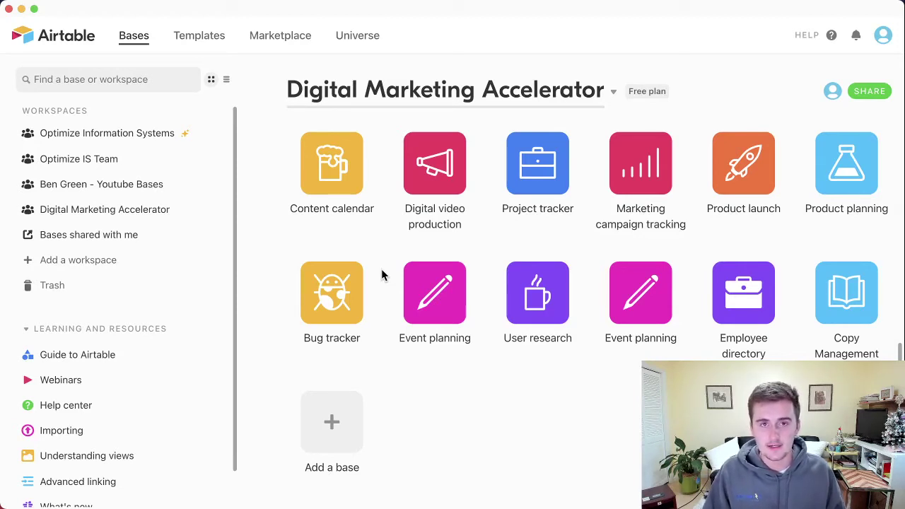
# Create a new base from the Digital video production template in the template gallery.
pyautogui.click(350, 445)
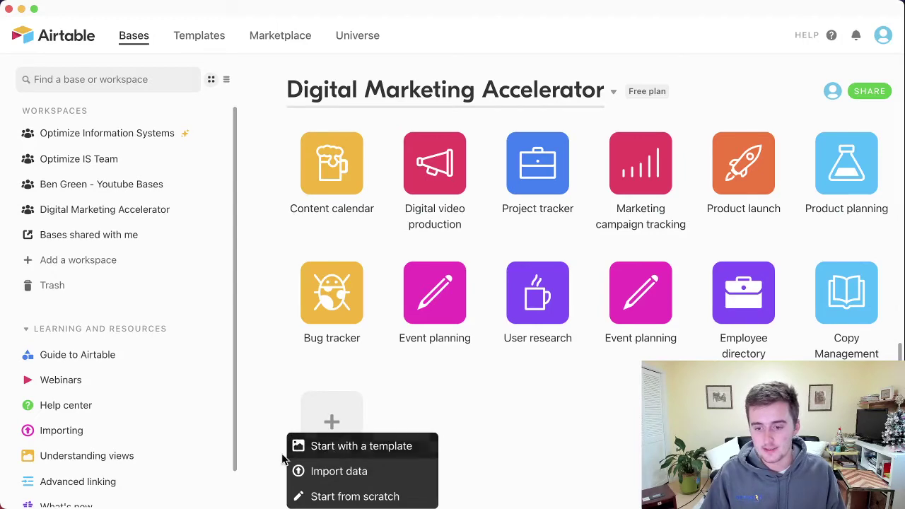
pyautogui.click(303, 446)
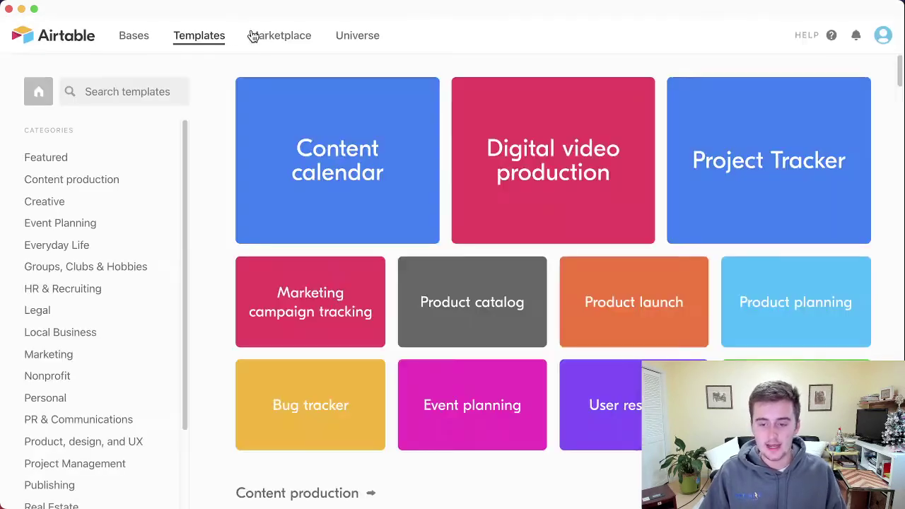
pyautogui.scroll(-1, 346, 276)
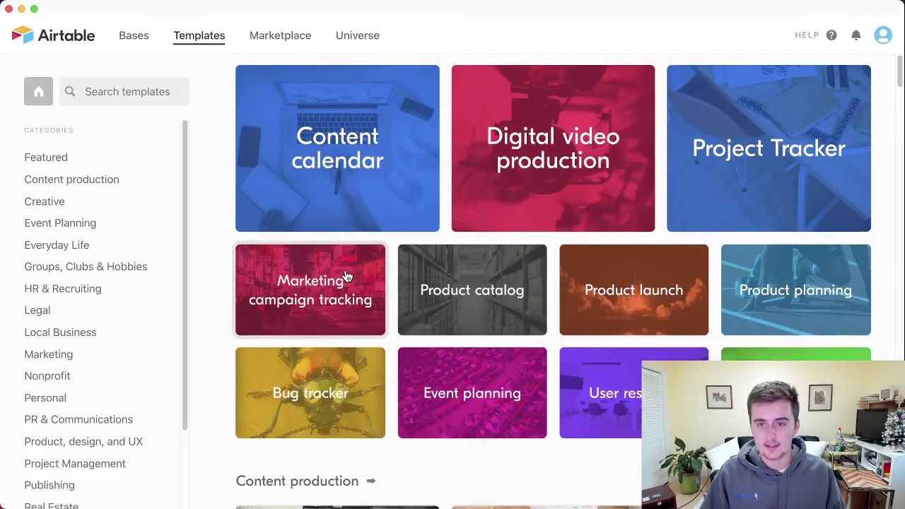
pyautogui.scroll(-5, 347, 275)
pyautogui.scroll(5, 346, 276)
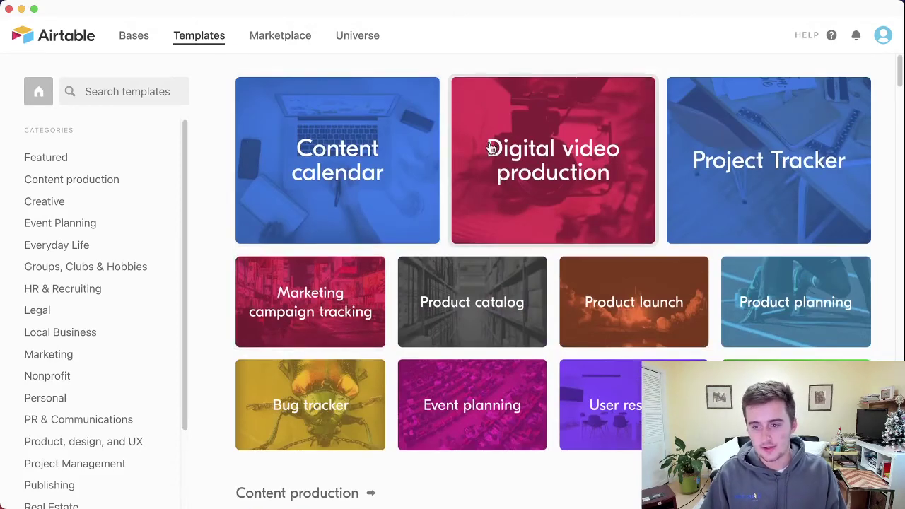
pyautogui.click(555, 142)
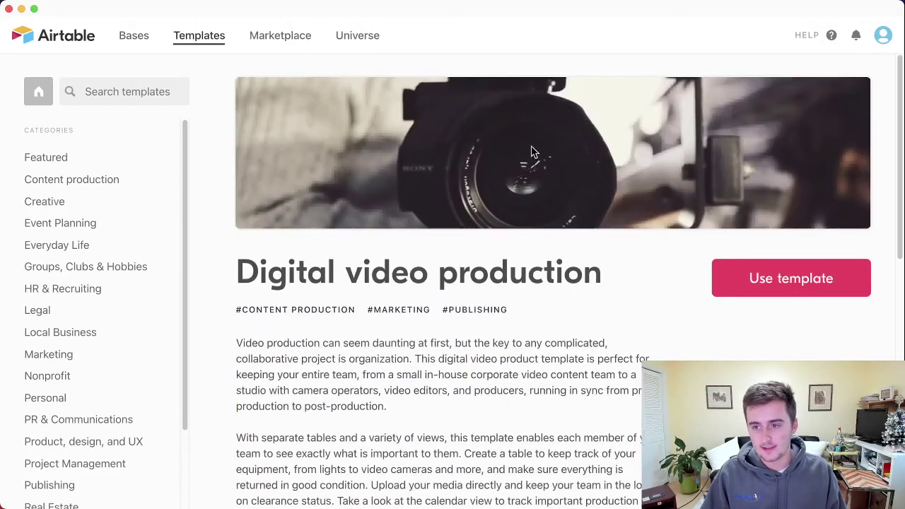
pyautogui.click(762, 286)
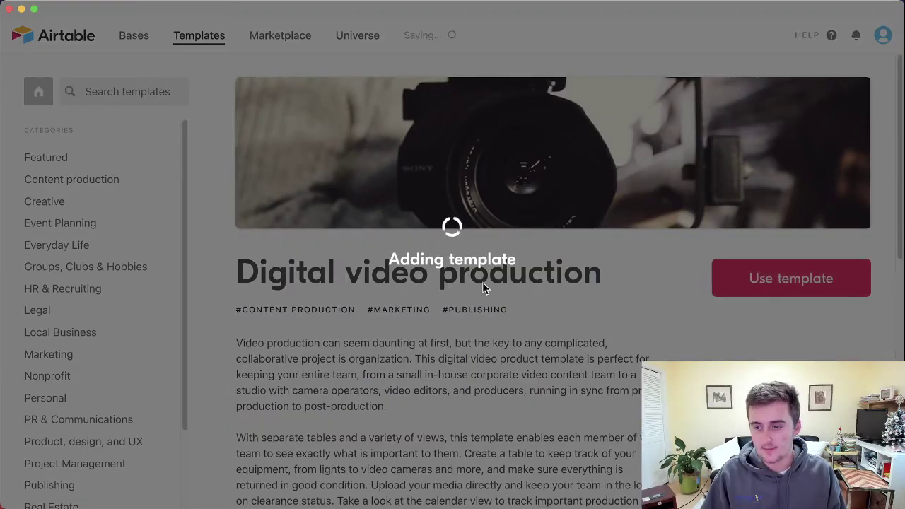
# Delete the new Digital video production base, leaving the original twelve bases.
pyautogui.scroll(-3, 483, 288)
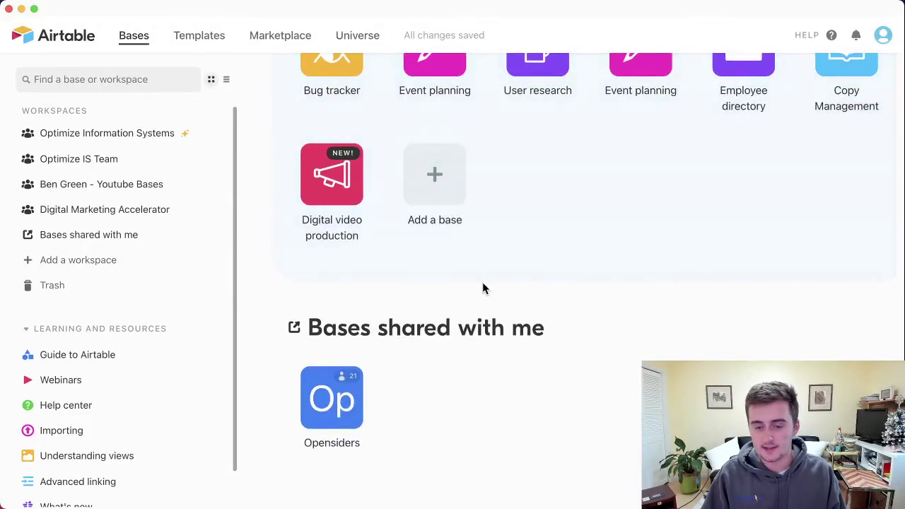
pyautogui.scroll(6, 481, 288)
pyautogui.click(354, 421)
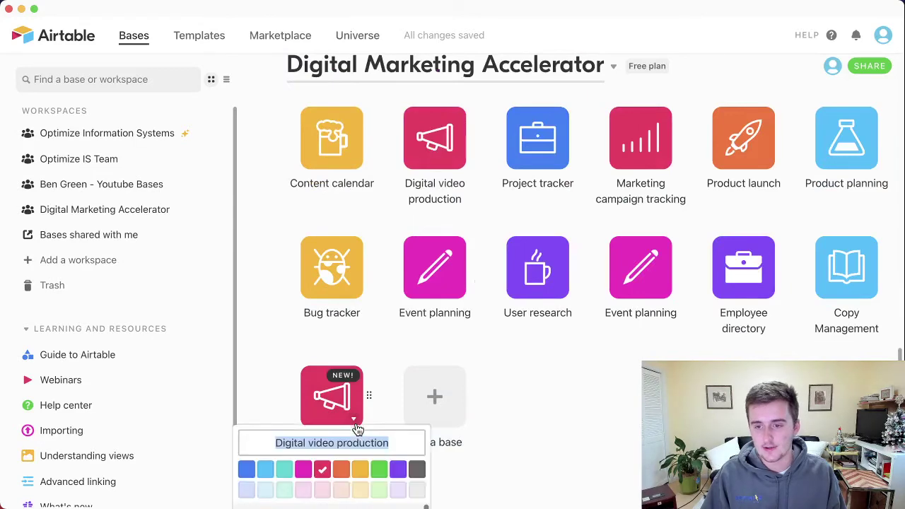
pyautogui.scroll(-3, 477, 408)
pyautogui.click(318, 463)
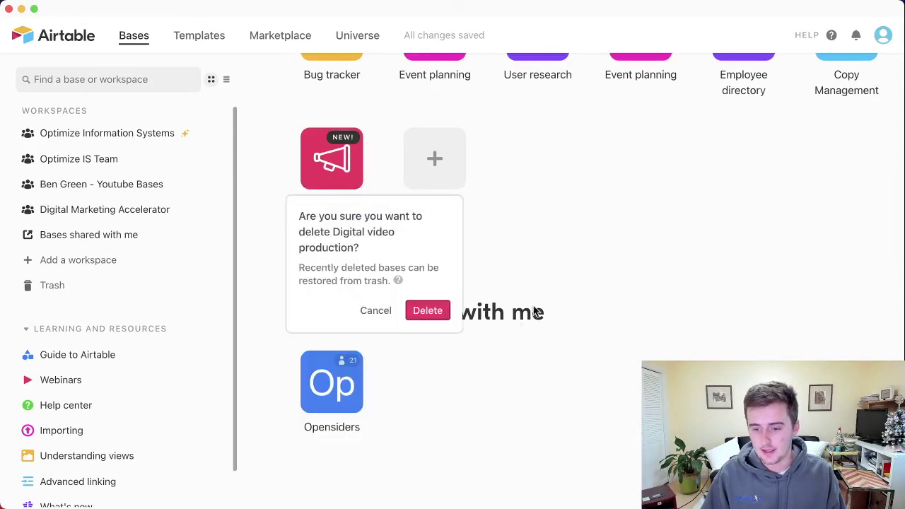
pyautogui.click(428, 309)
pyautogui.scroll(4, 472, 232)
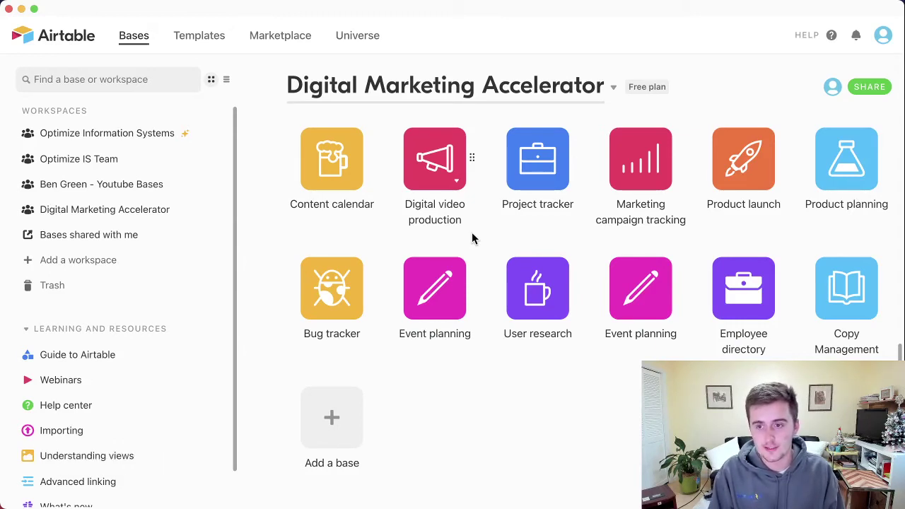
pyautogui.scroll(-1, 451, 291)
pyautogui.scroll(-2, 451, 291)
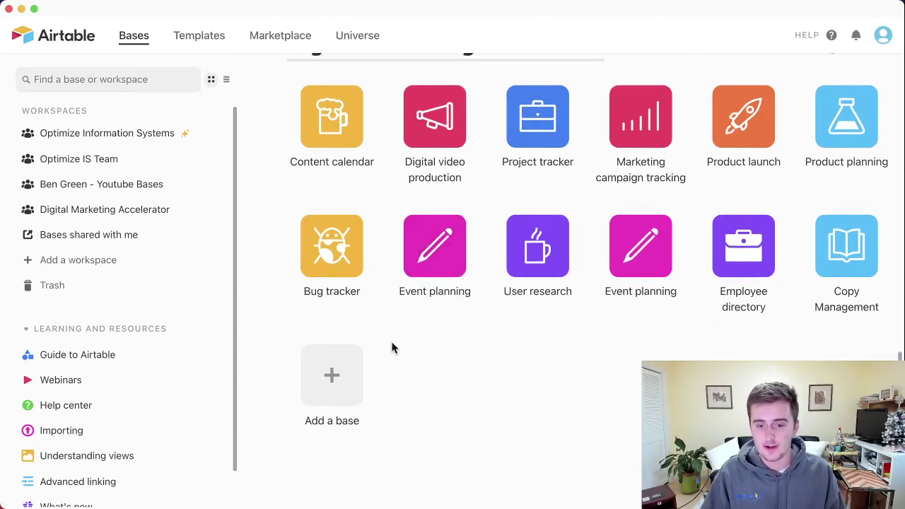
pyautogui.scroll(-5, 392, 347)
pyautogui.scroll(-5, 362, 303)
pyautogui.scroll(-2, 360, 304)
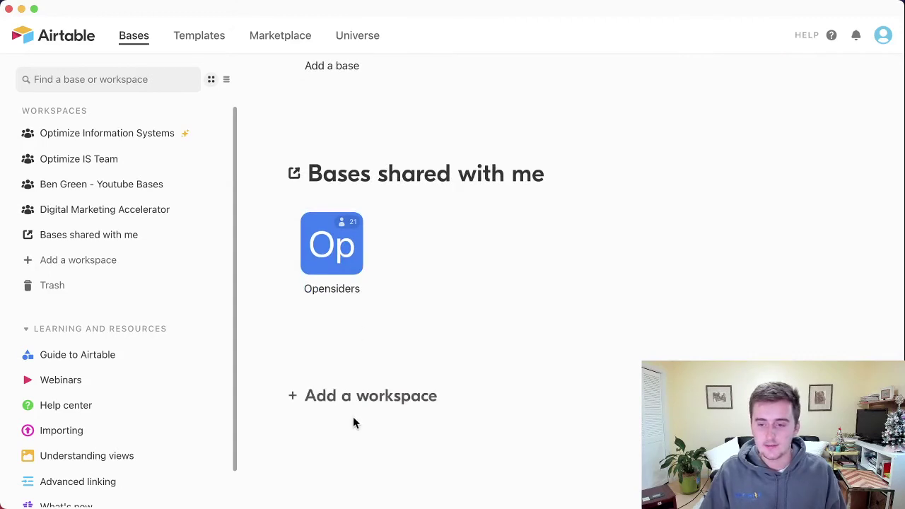
# Add a new empty workspace, Workspace 5, confirming on the second attempt.
pyautogui.click(355, 402)
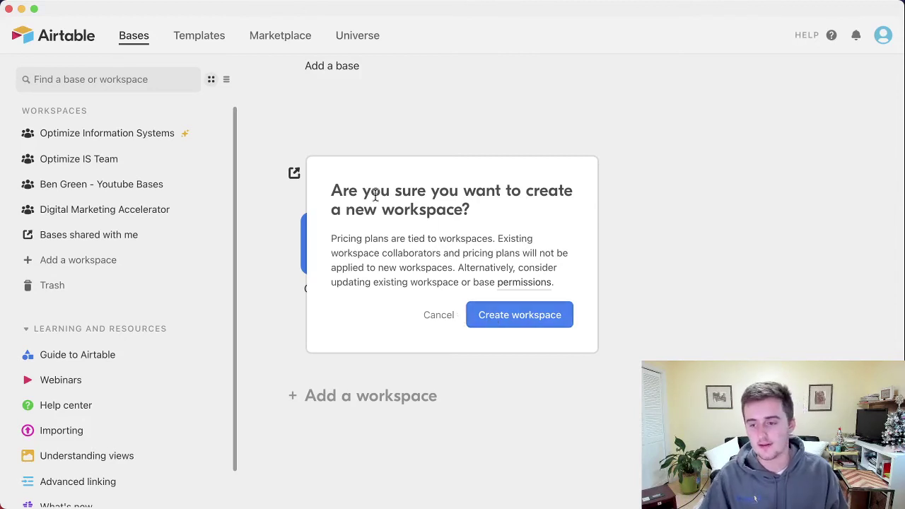
pyautogui.click(414, 456)
pyautogui.click(363, 403)
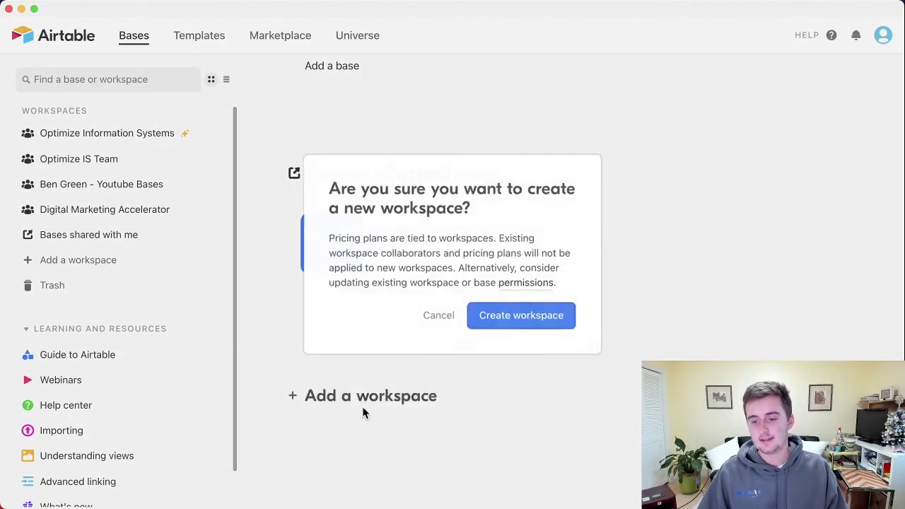
pyautogui.click(546, 315)
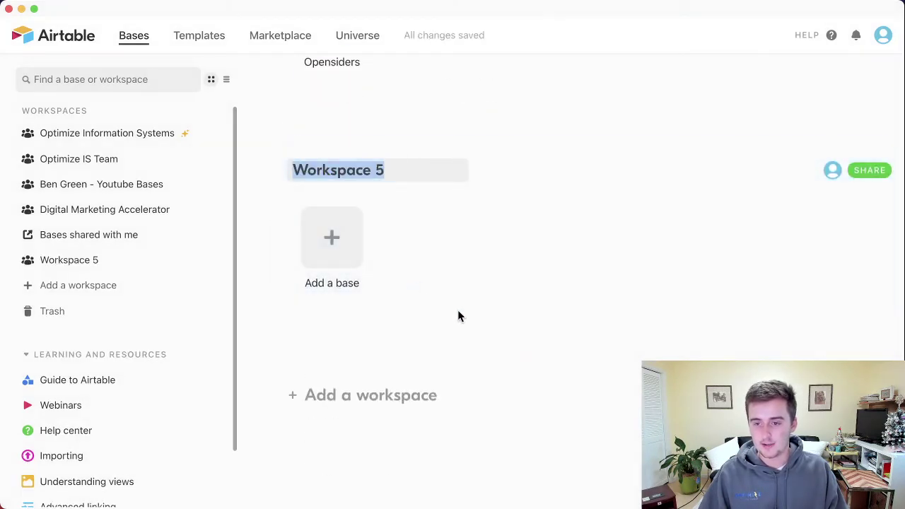
# Rename the workspace to 'Opensiders Introduction Course' and bring up the Add a base options.
pyautogui.write('Ope')
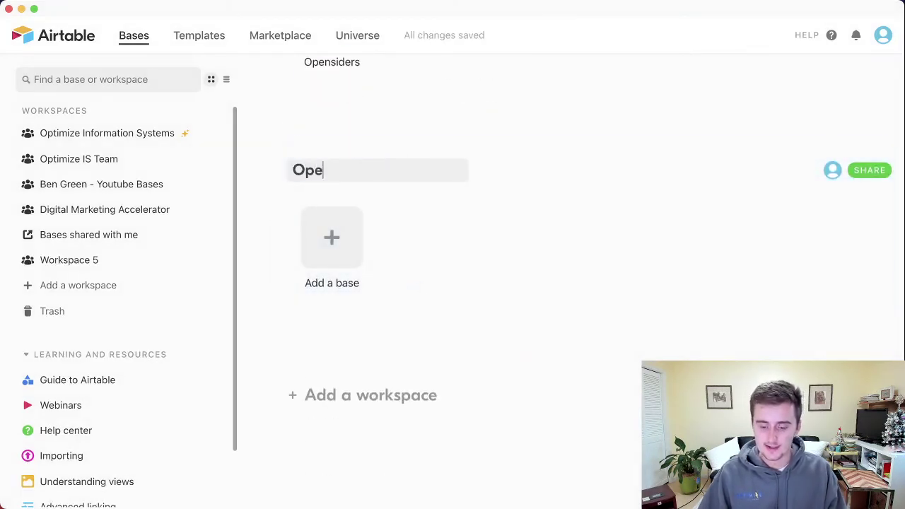
pyautogui.write('nside')
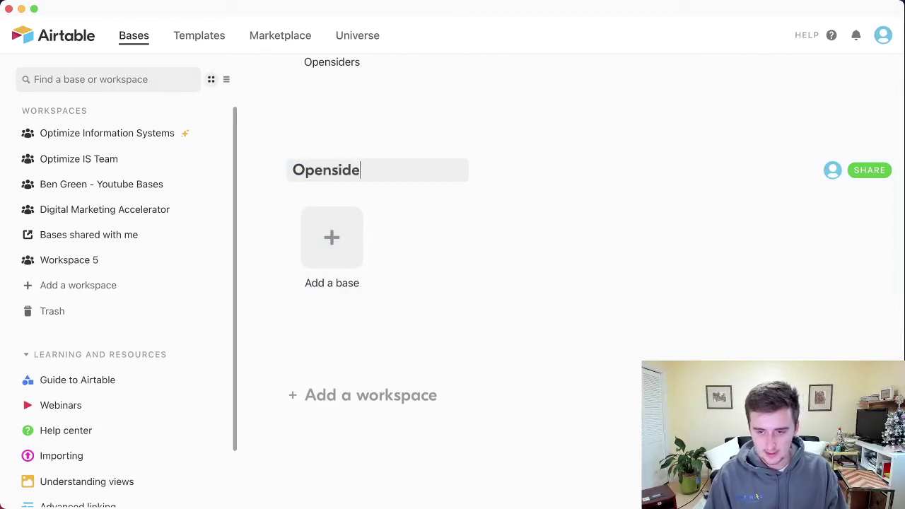
pyautogui.write('rs Intro')
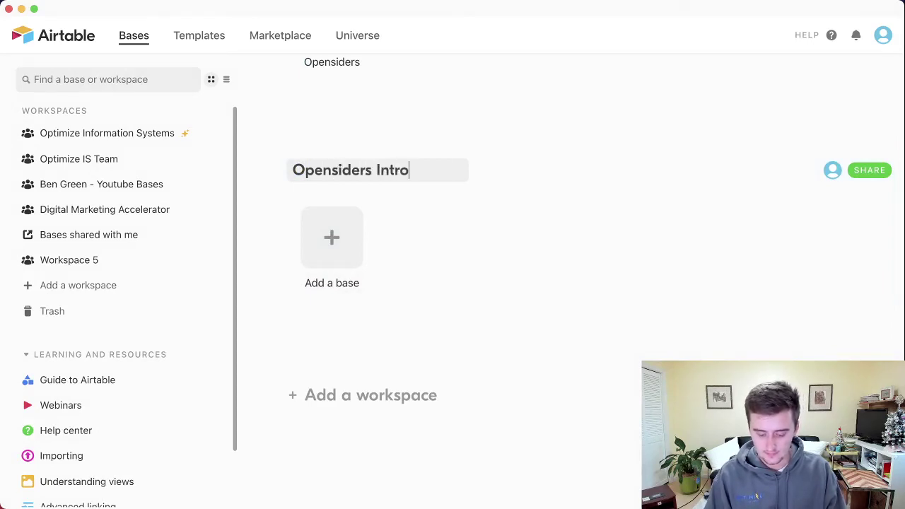
pyautogui.write('duction Course')
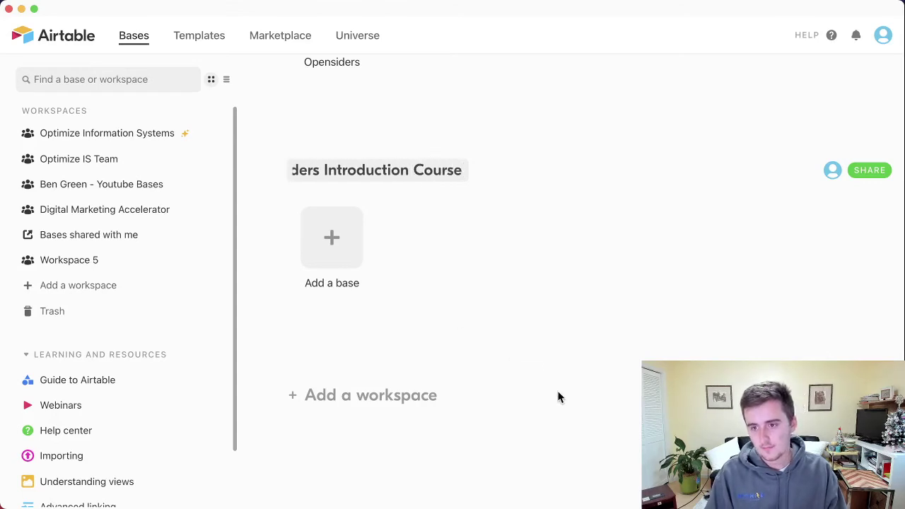
pyautogui.press('Return')
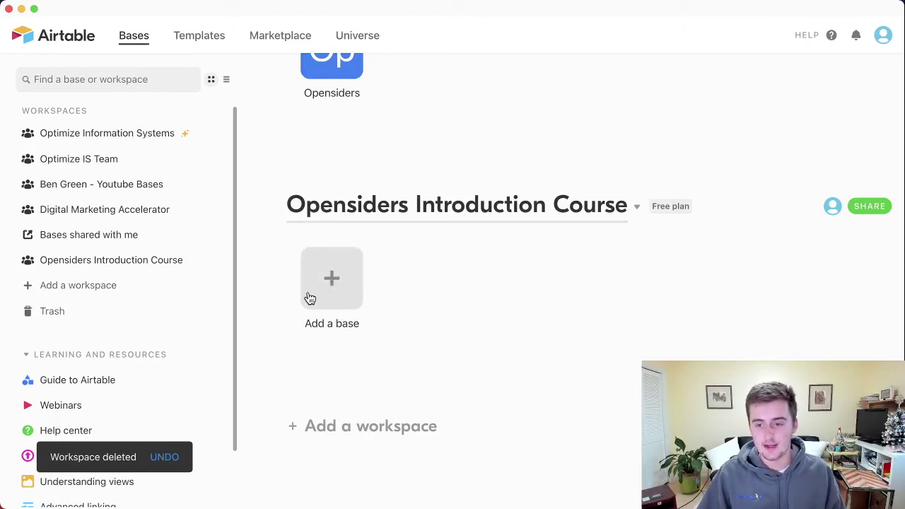
pyautogui.click(356, 283)
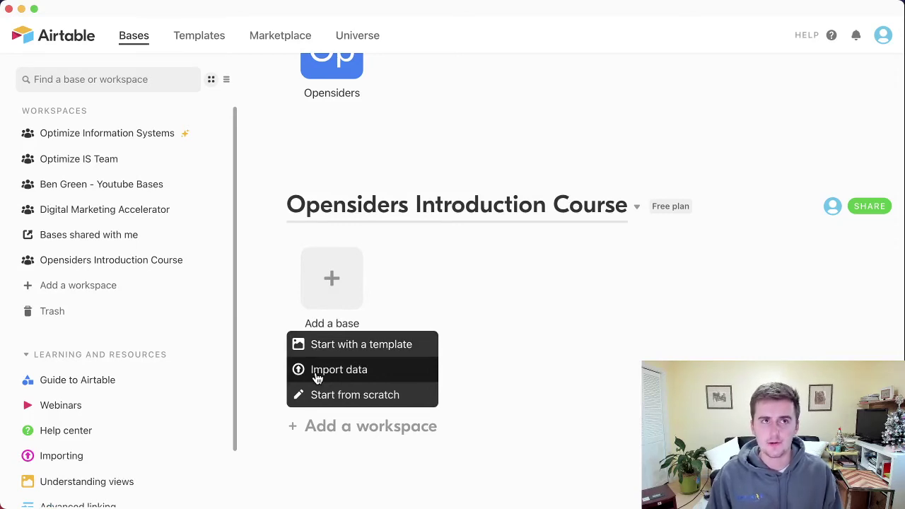
# Look at the Import data sources and the Add a base options, then close both without adding a base.
pyautogui.click(317, 379)
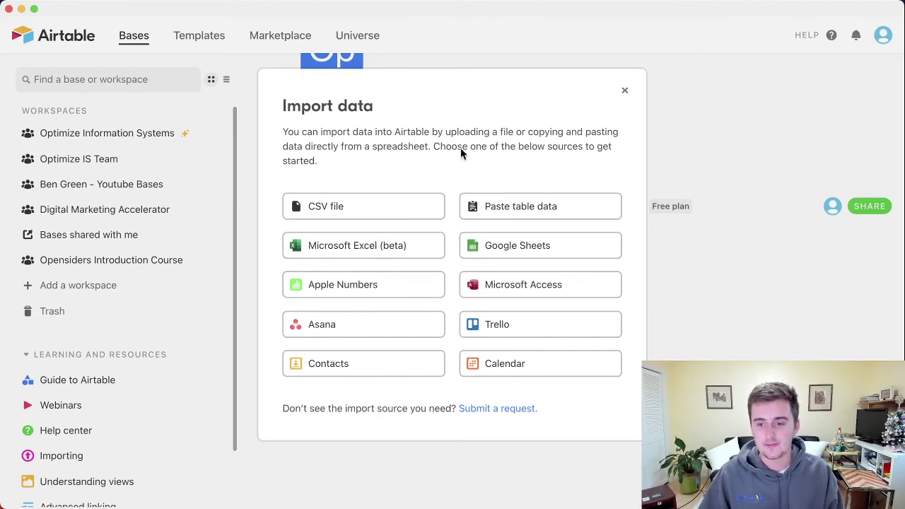
pyautogui.click(625, 93)
pyautogui.click(311, 283)
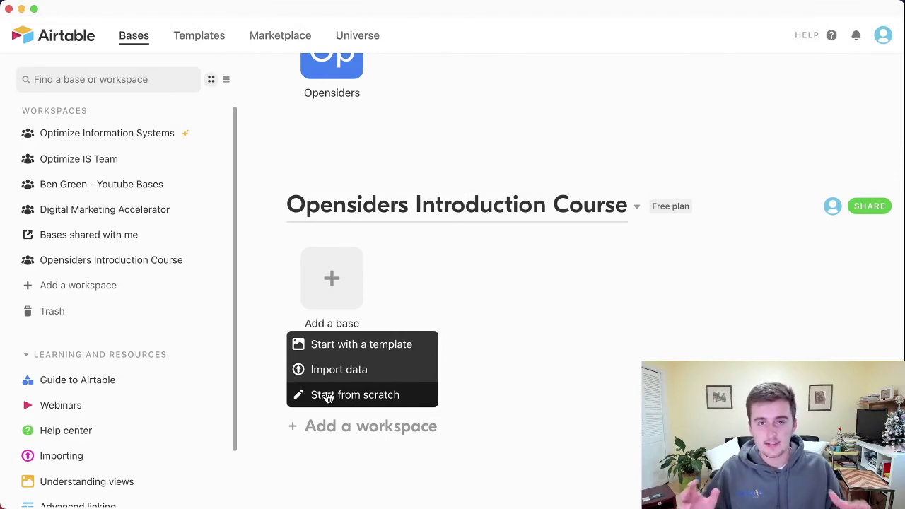
pyautogui.click(511, 266)
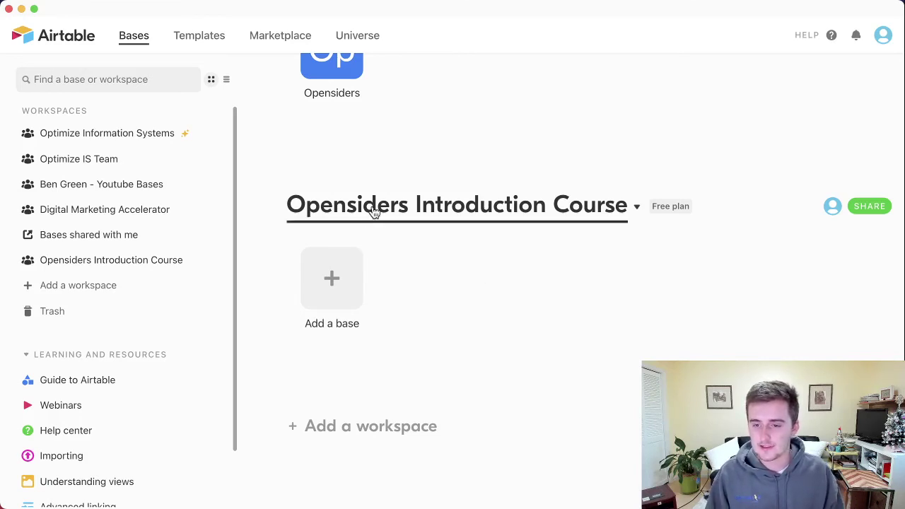
pyautogui.scroll(3, 419, 275)
pyautogui.scroll(5, 418, 275)
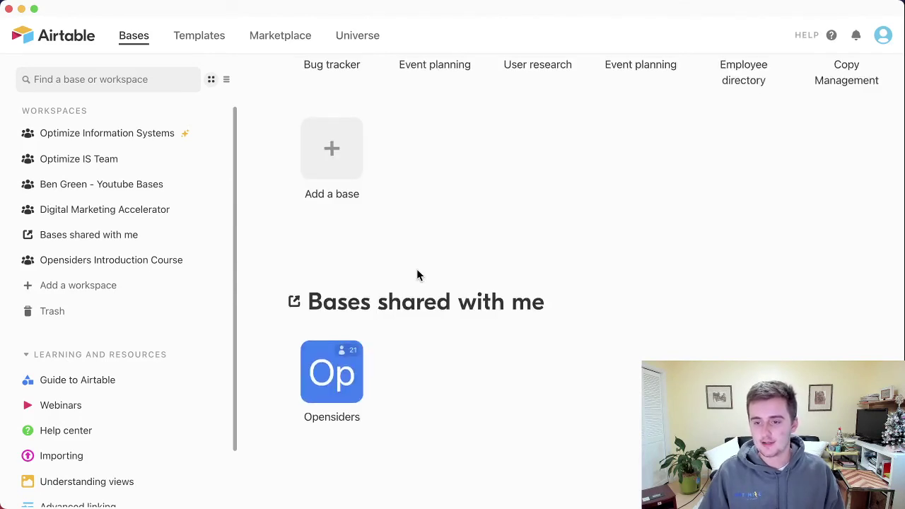
pyautogui.scroll(1, 417, 275)
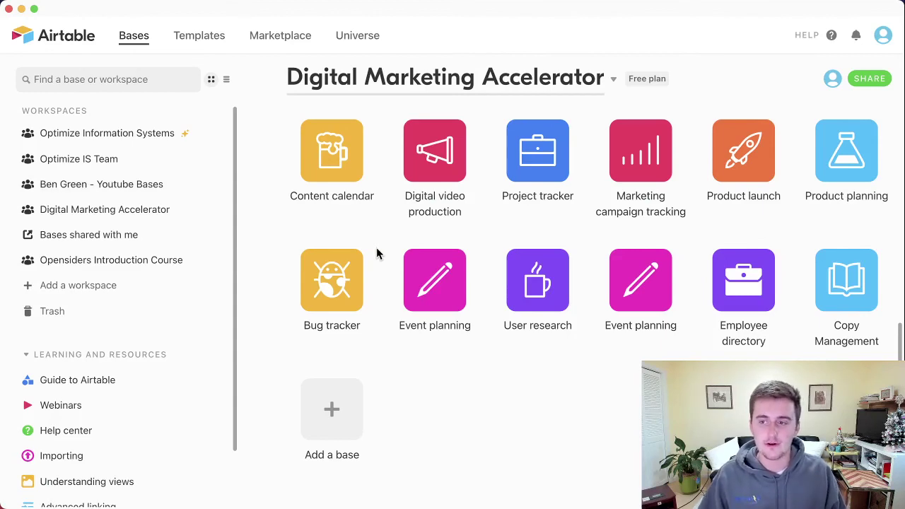
pyautogui.scroll(-10, 398, 180)
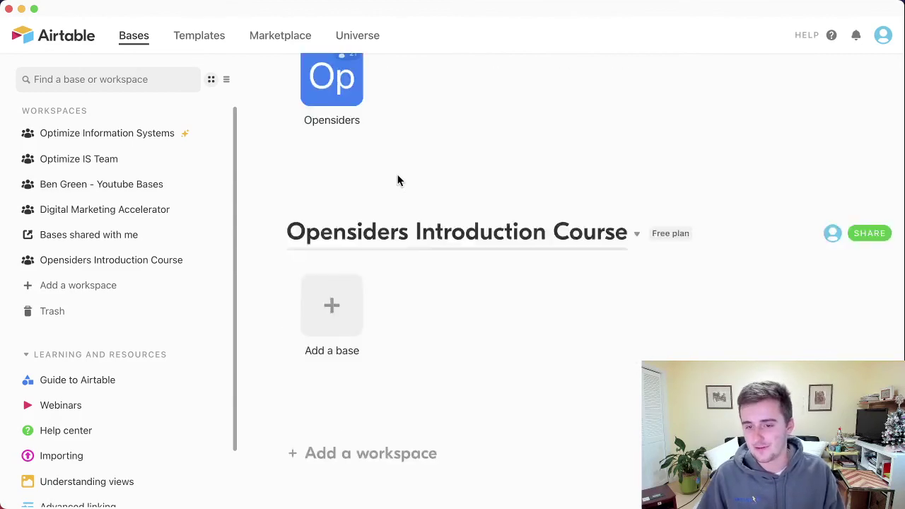
pyautogui.scroll(3, 398, 180)
pyautogui.scroll(-3, 398, 180)
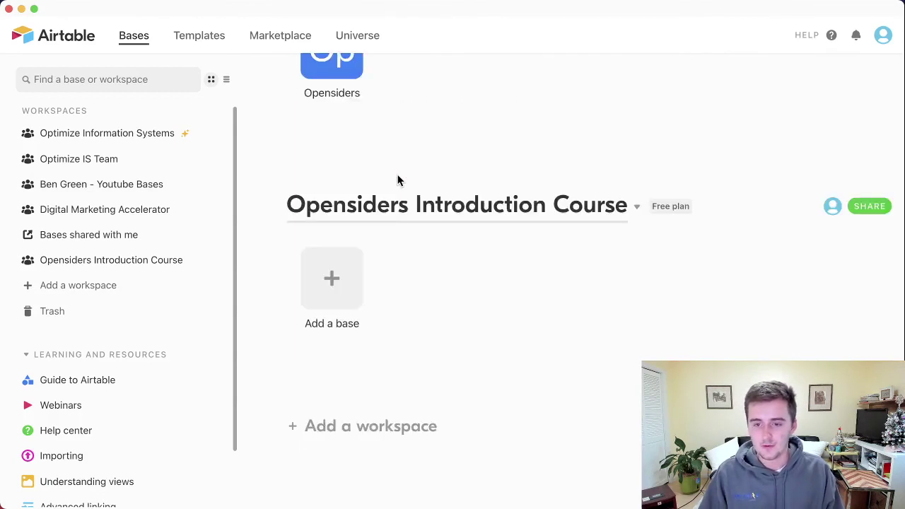
pyautogui.click(227, 79)
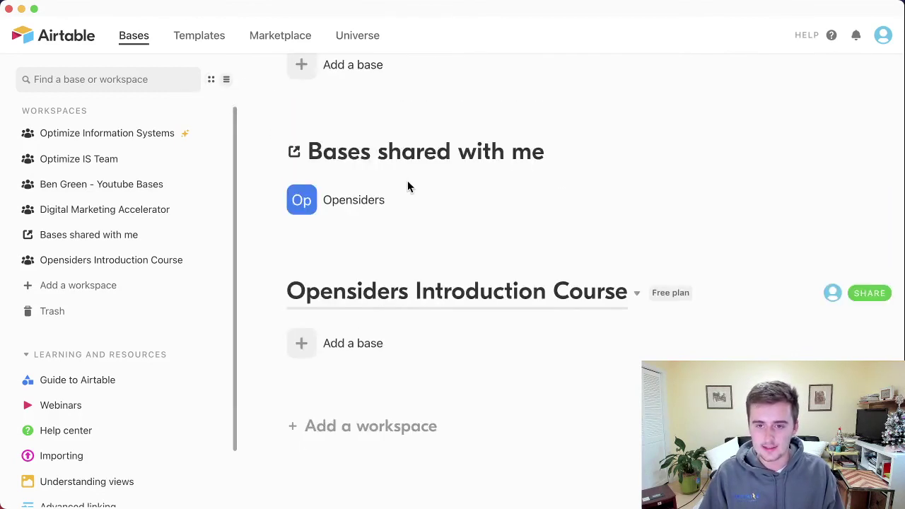
pyautogui.scroll(3, 380, 282)
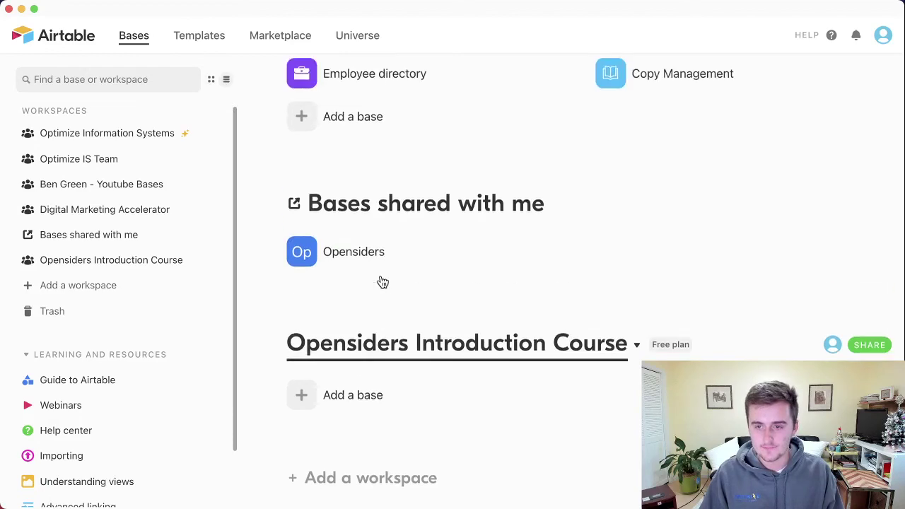
pyautogui.scroll(3, 381, 282)
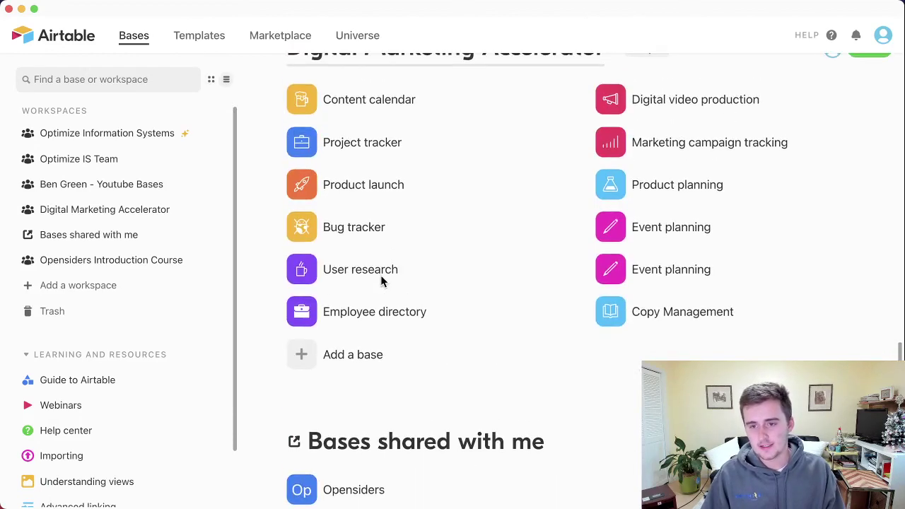
pyautogui.click(211, 80)
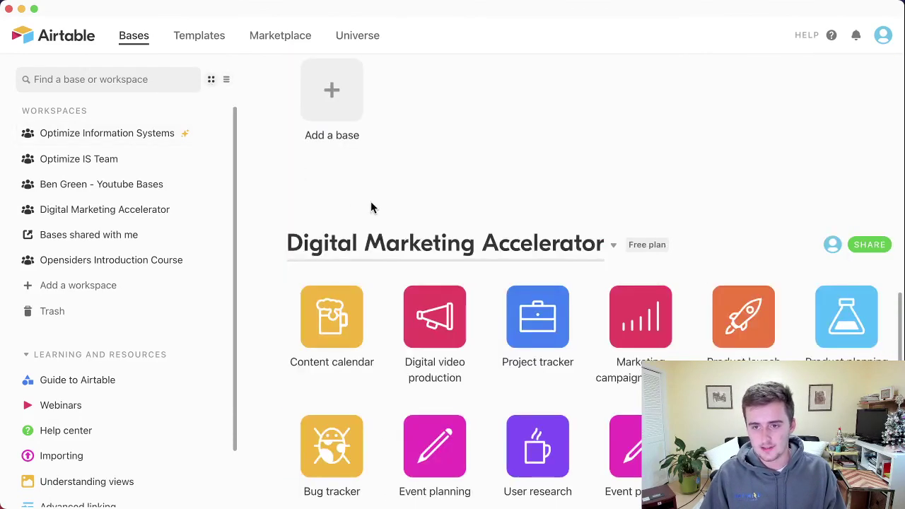
pyautogui.scroll(-6, 441, 278)
pyautogui.scroll(-4, 440, 278)
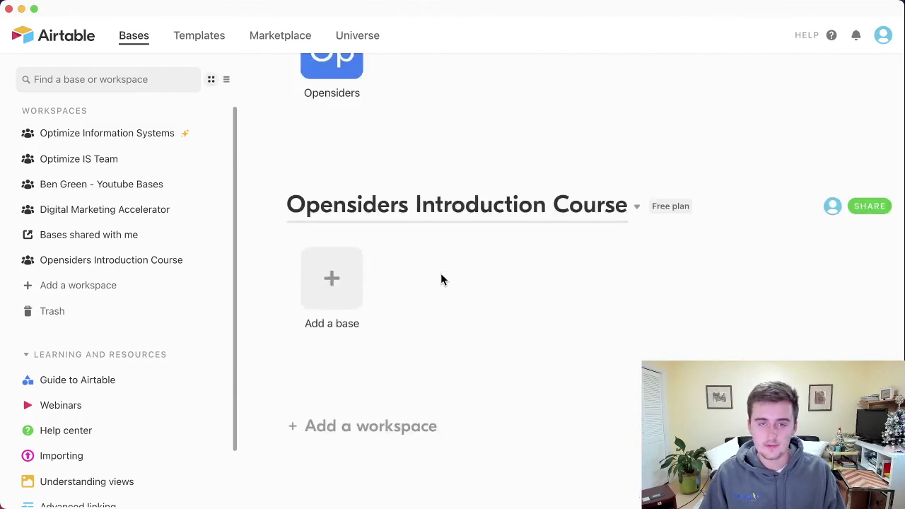